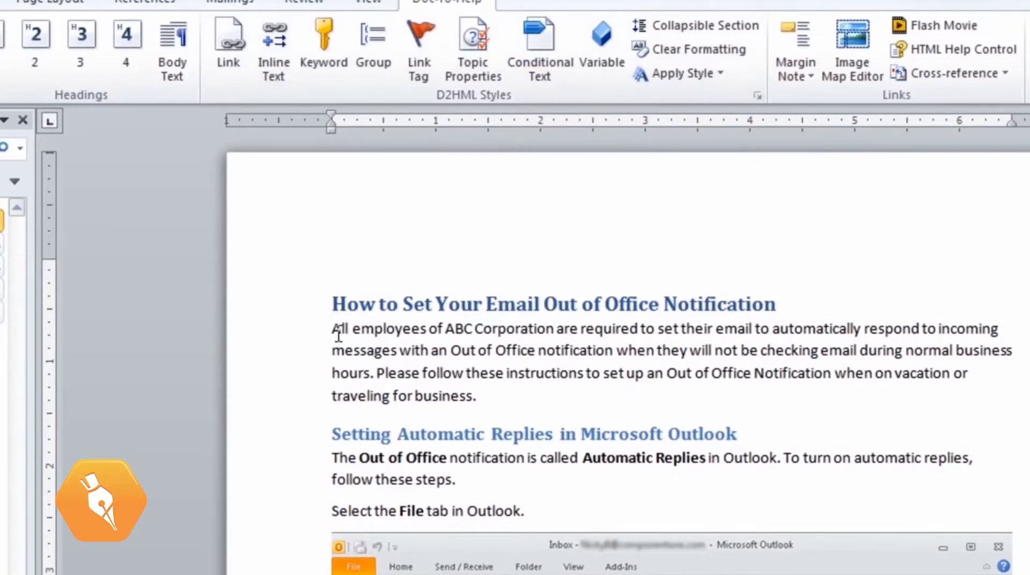
Step: Mark the introductory paragraph below the main heading as conditional text for the NetHelp target only
left_click_drag(336, 328, 484, 390)
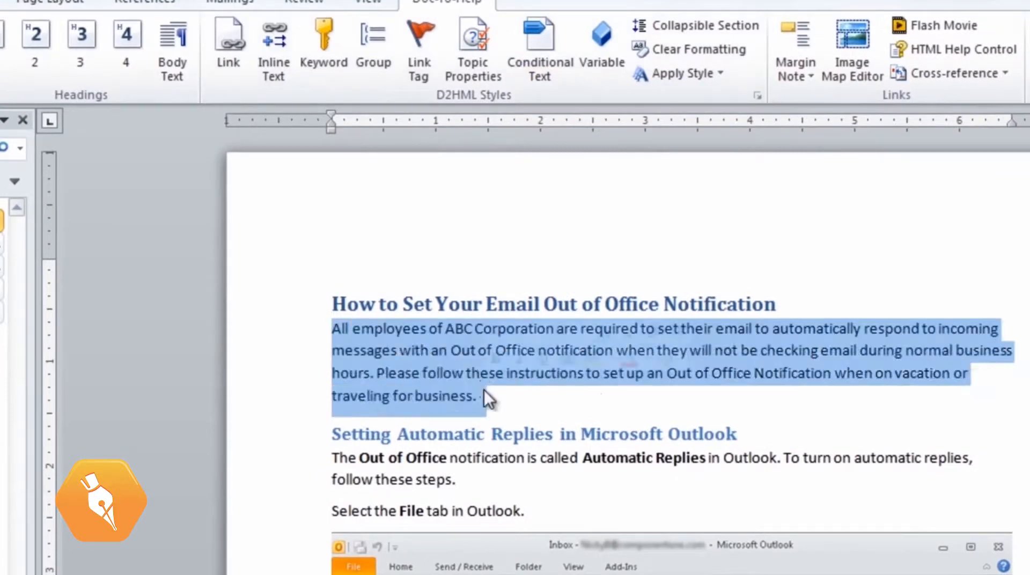
left_click(540, 80)
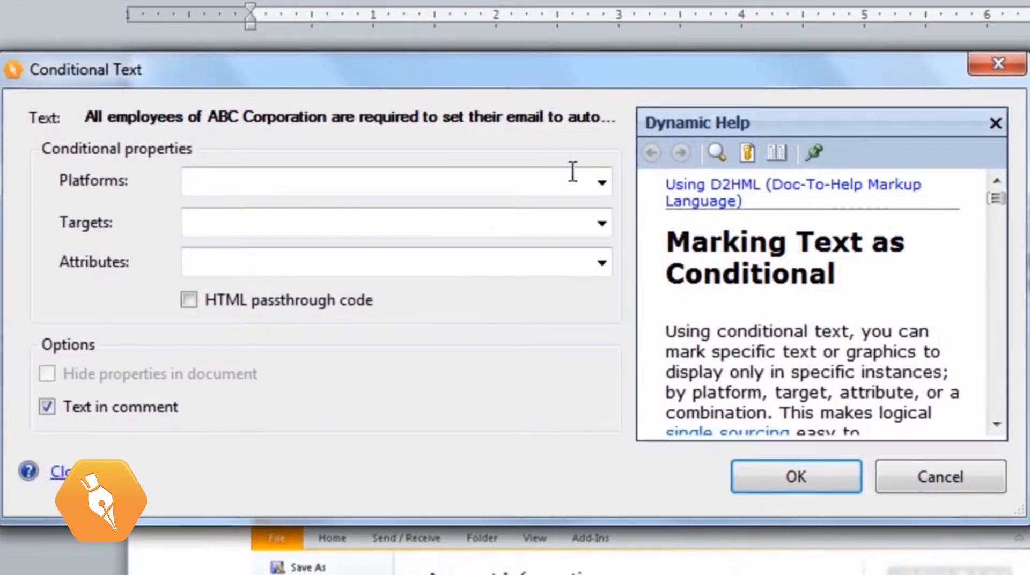
left_click(601, 223)
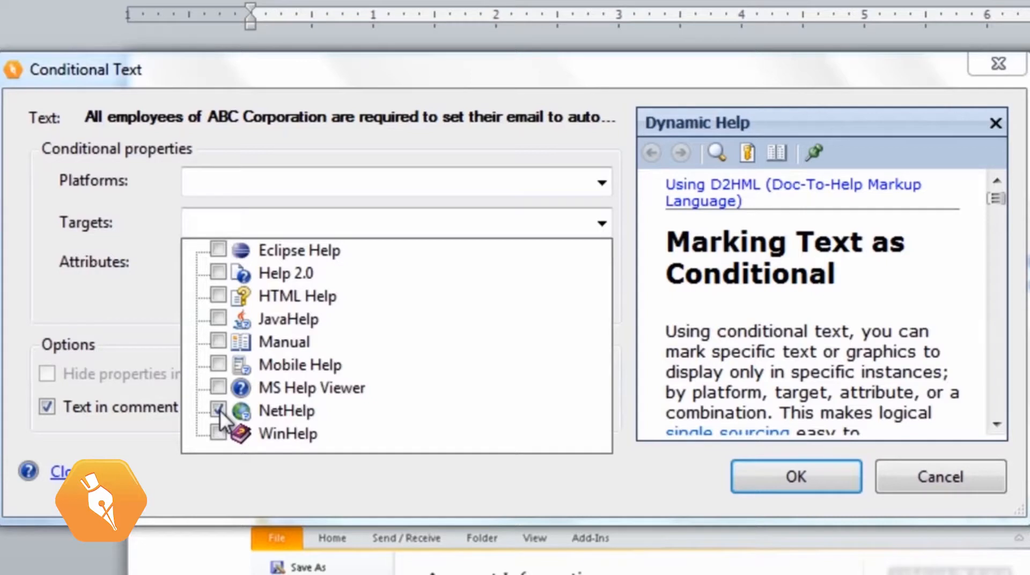
left_click(173, 350)
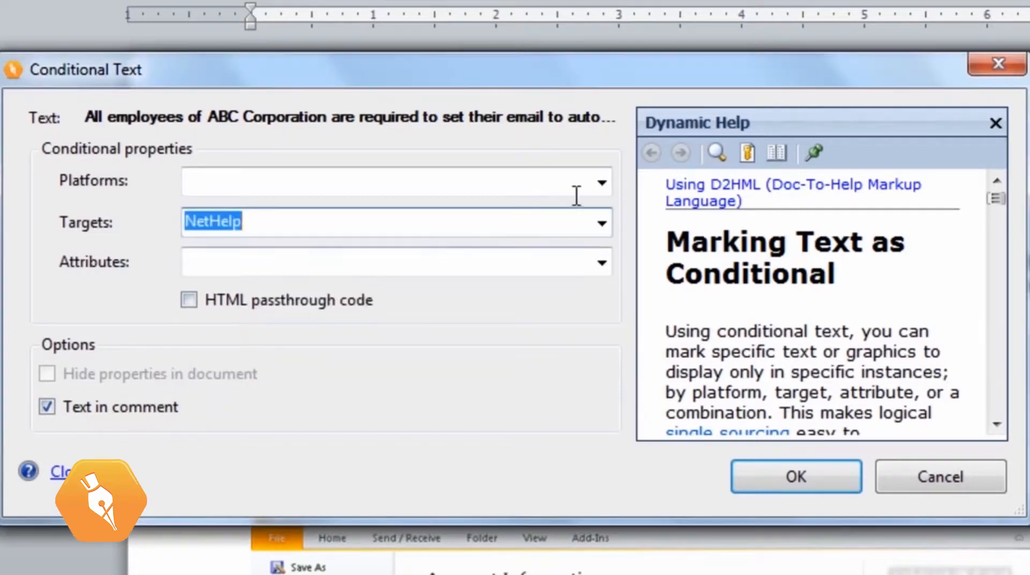
left_click(602, 183)
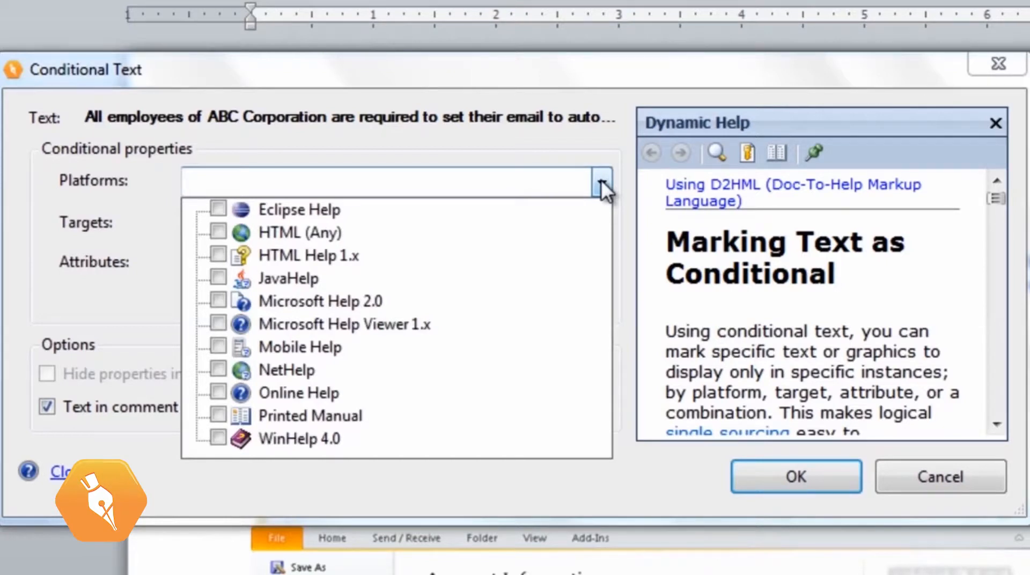
left_click(601, 182)
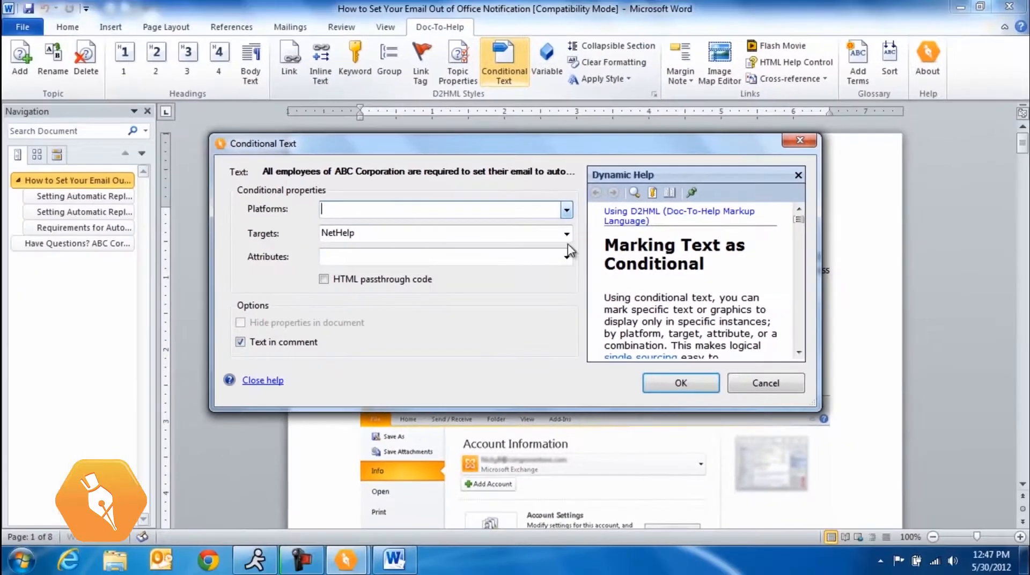
left_click(662, 390)
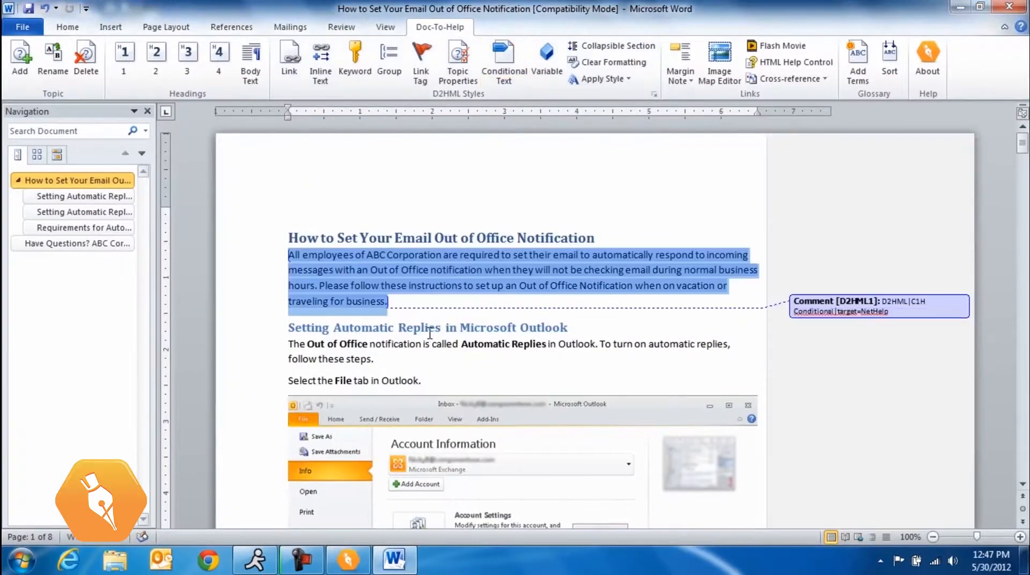
Step: Switch to Doc-To-Help and add a new project attribute named EmailSystem
left_click(349, 561)
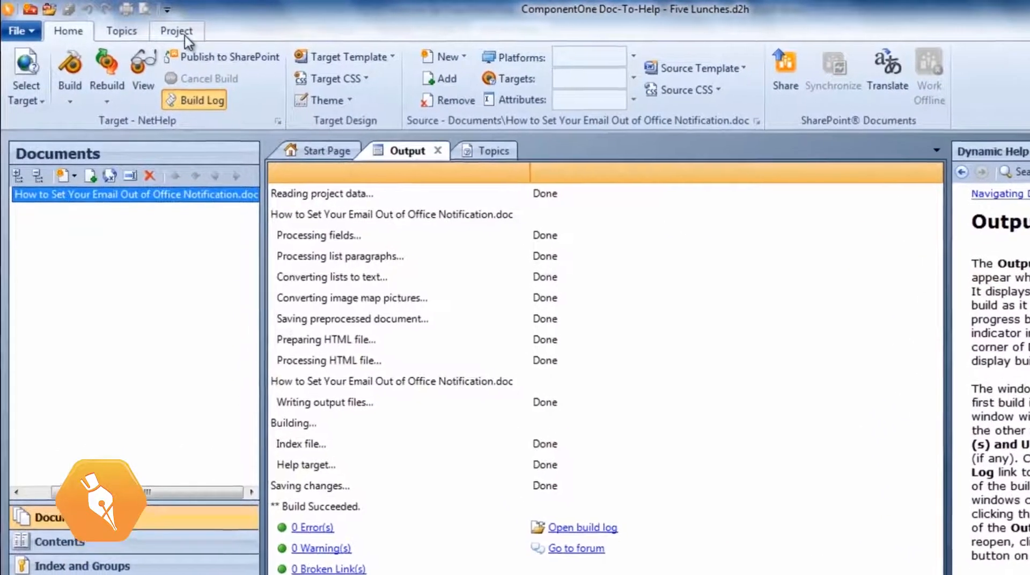
left_click(184, 33)
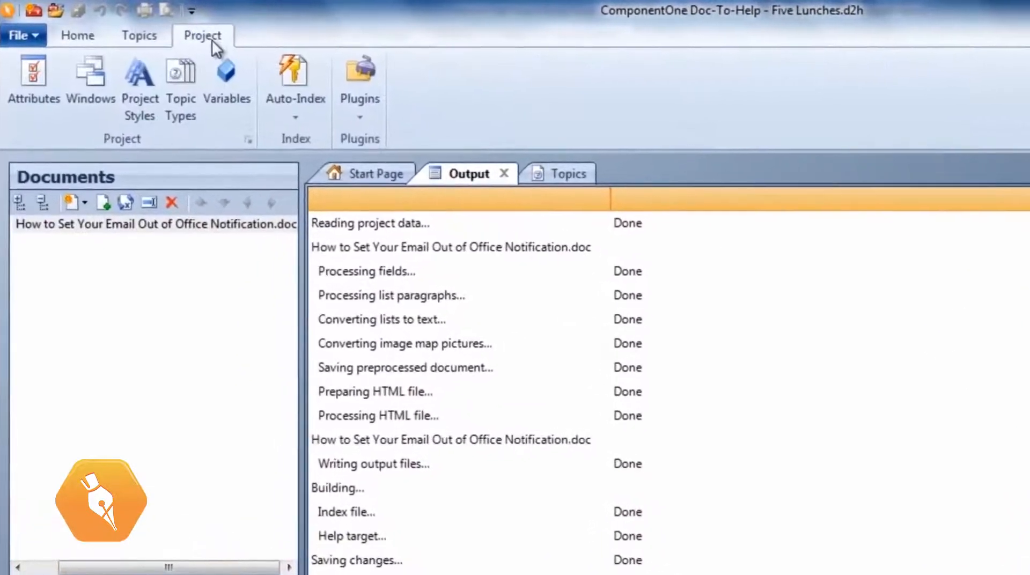
left_click(56, 122)
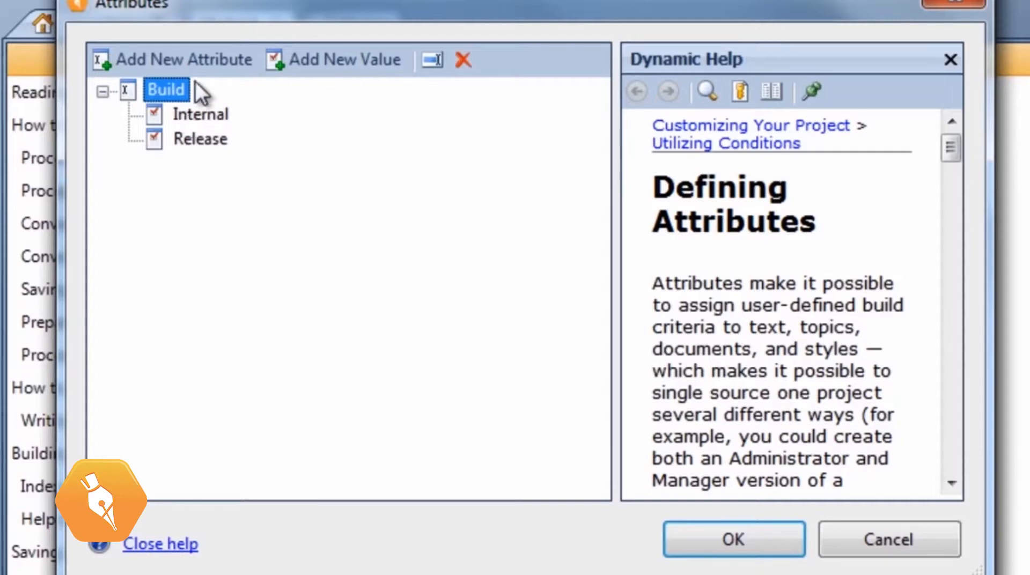
left_click(201, 63)
type("E")
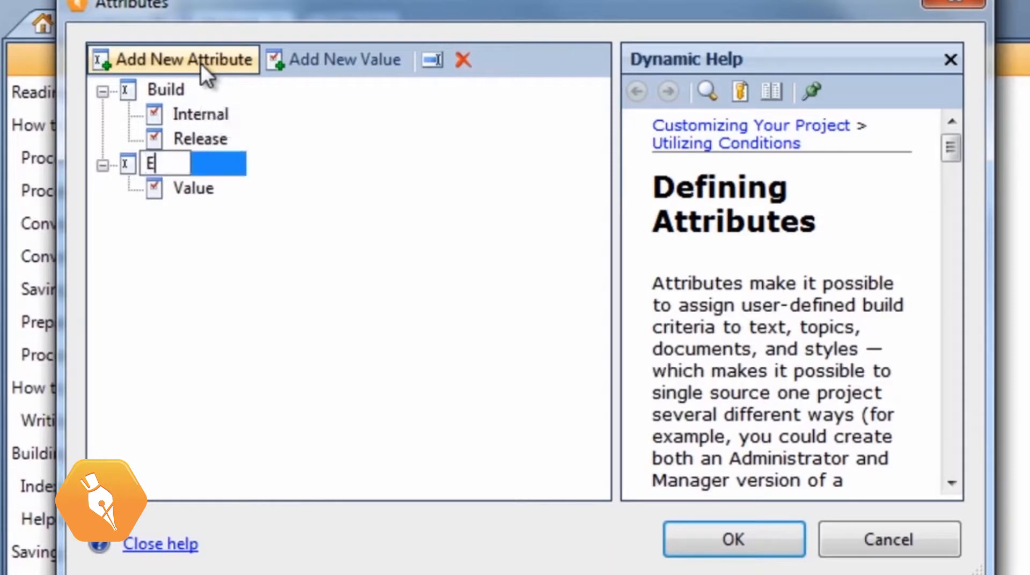
type("mailSystem")
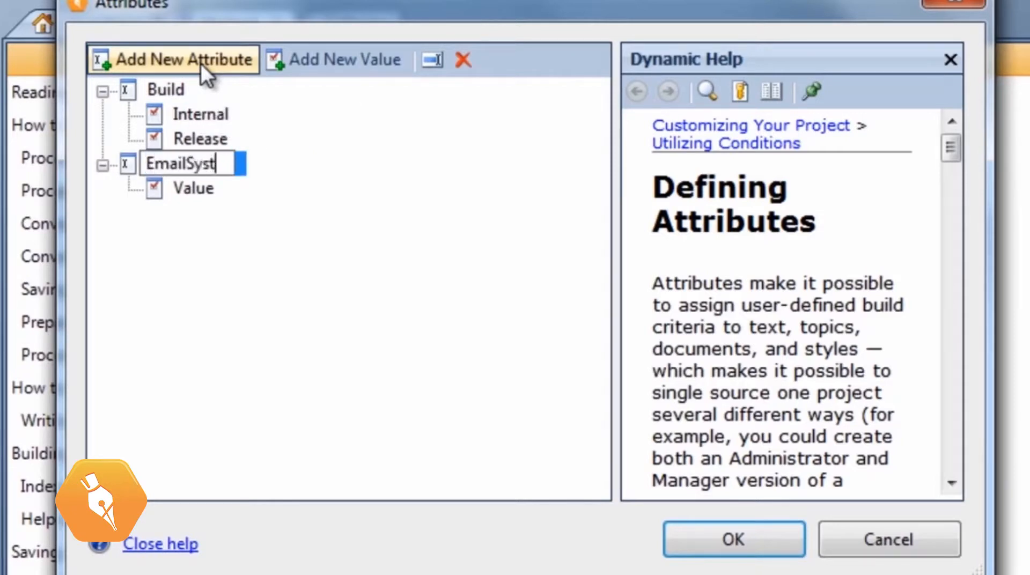
Step: Rename the default value of EmailSystem to MicrosoftOutlook and add a second value named GoogleGmail
left_click(191, 189)
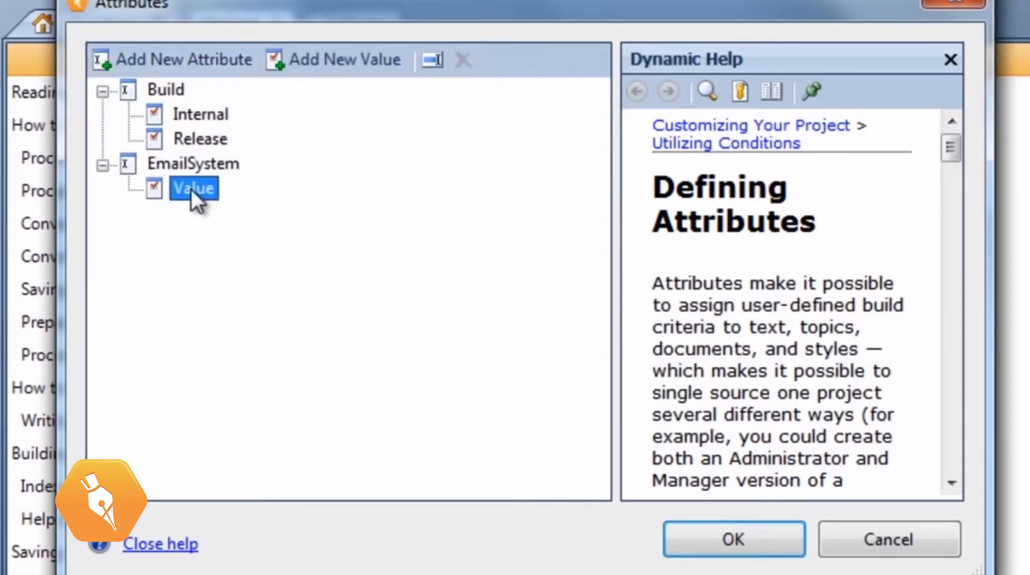
left_click(431, 60)
type("MicrosoftOutlook")
left_click(331, 57)
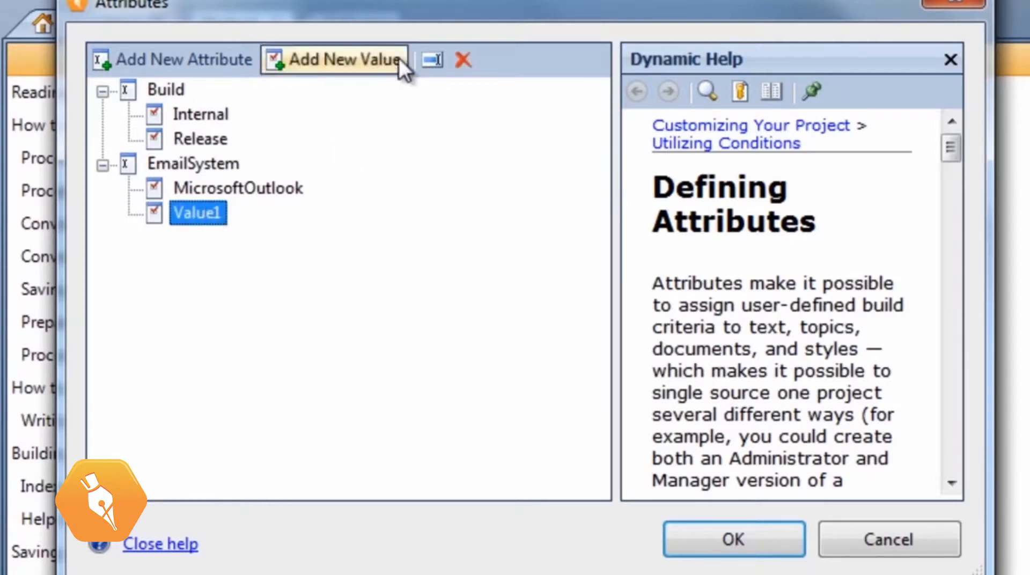
left_click(430, 59)
type("GoogleGmail")
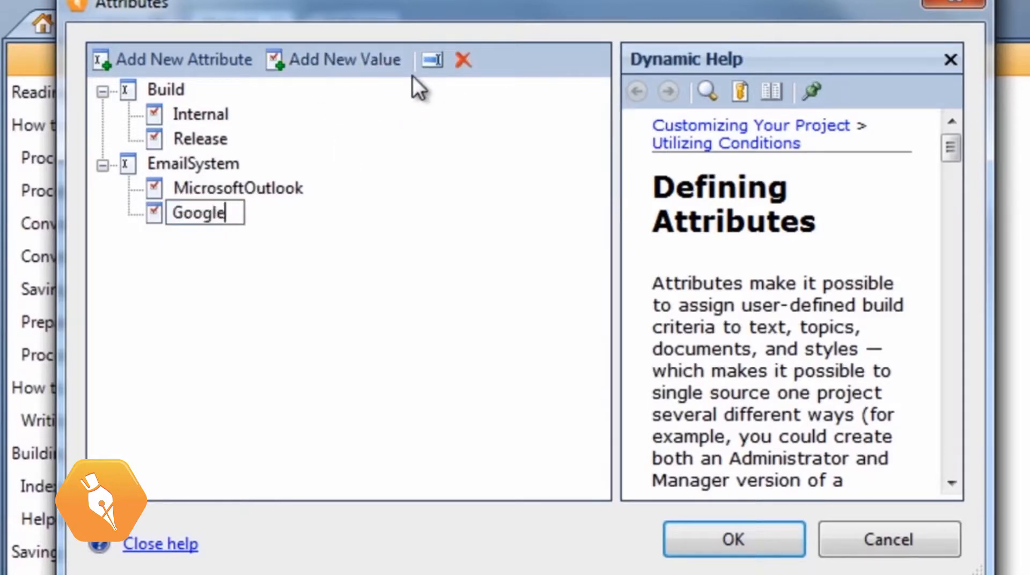
key("Return")
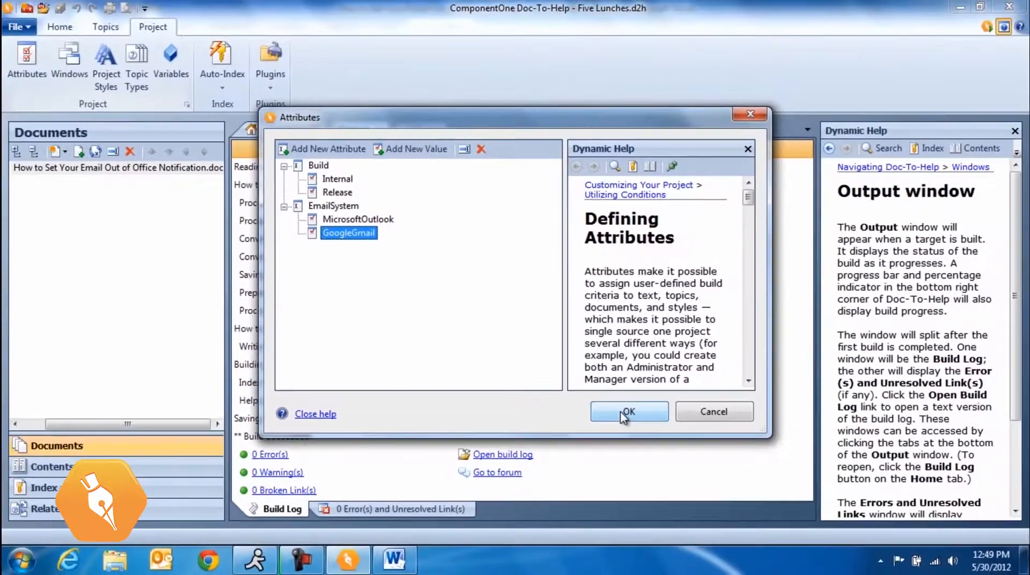
left_click(725, 546)
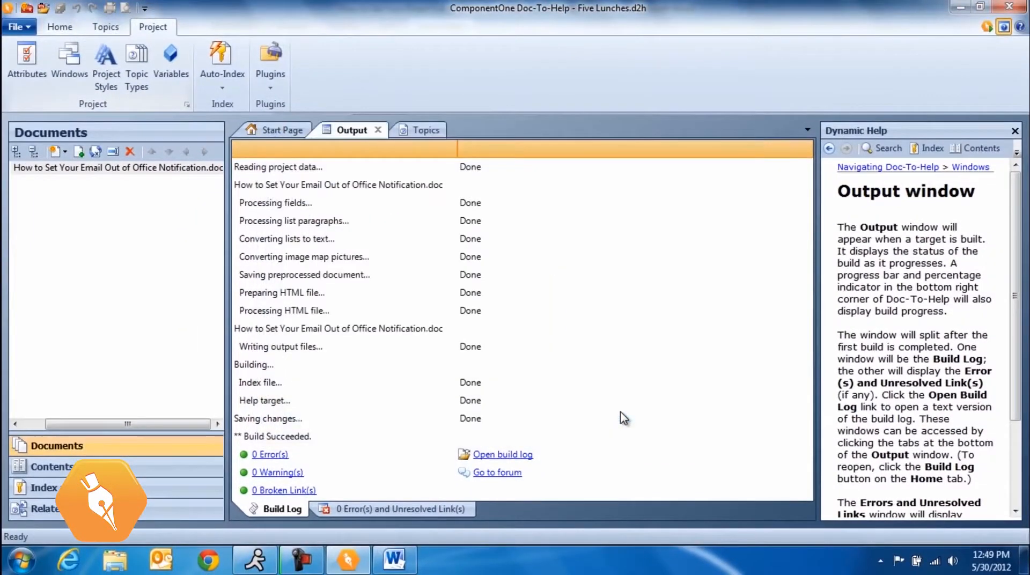
Step: Switch to Word and mark the whole Setting Automatic Replies in Microsoft Outlook section as conditional with attribute EmailSystem:MicrosoftOutlook
left_click(415, 560)
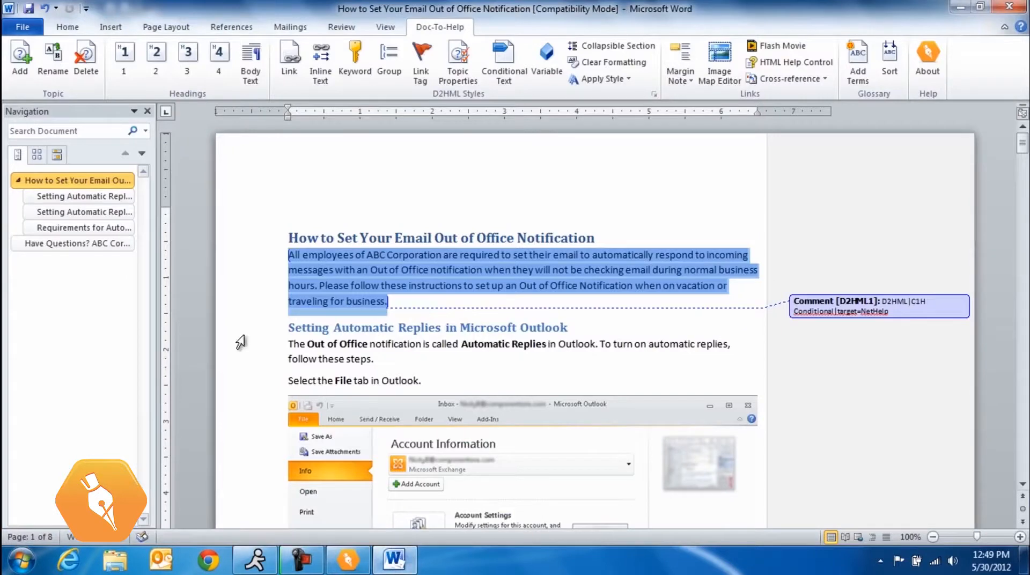
left_click(107, 197)
left_click_drag(289, 135, 495, 340)
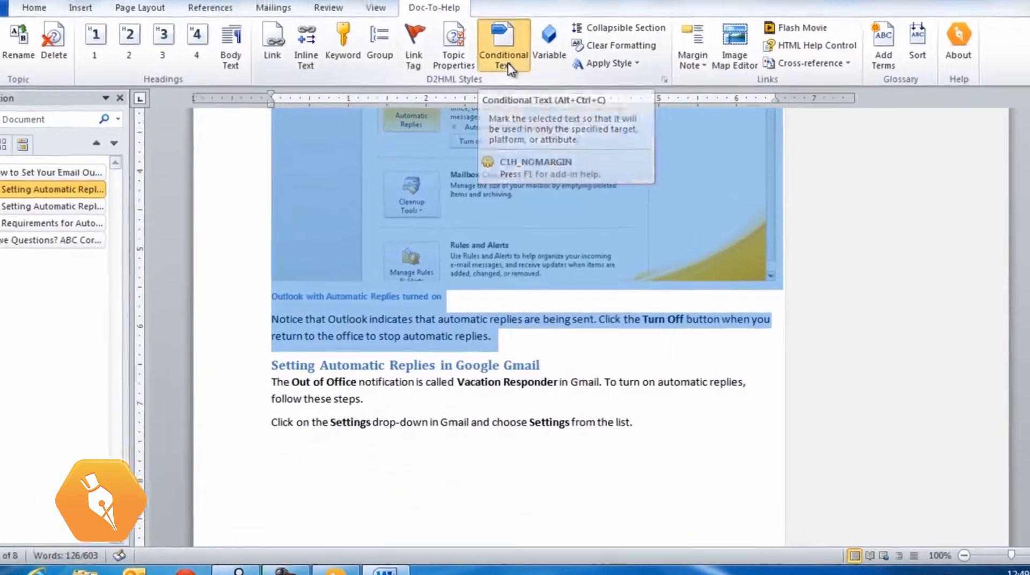
left_click(507, 78)
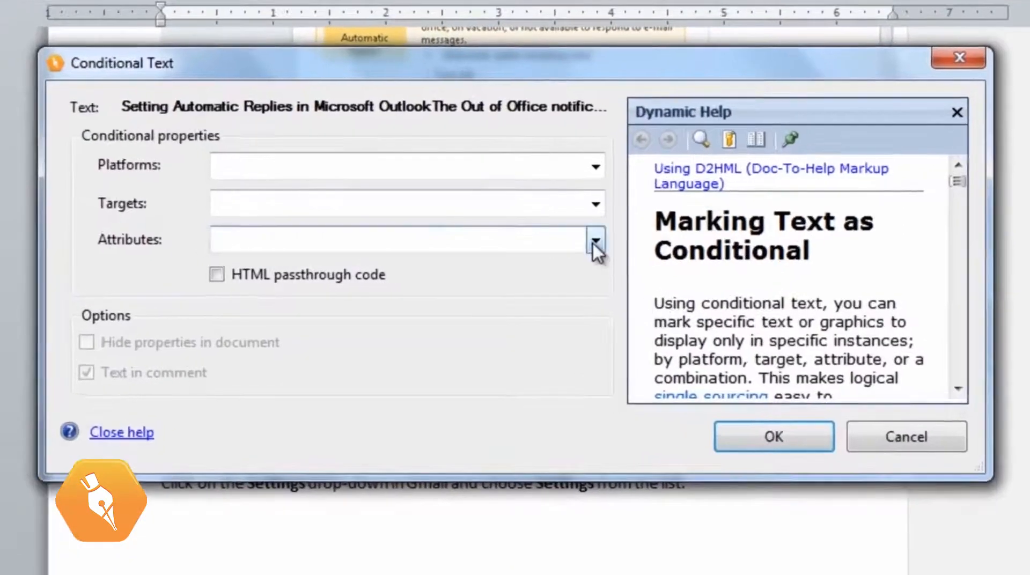
left_click(585, 247)
left_click(299, 359)
left_click(415, 415)
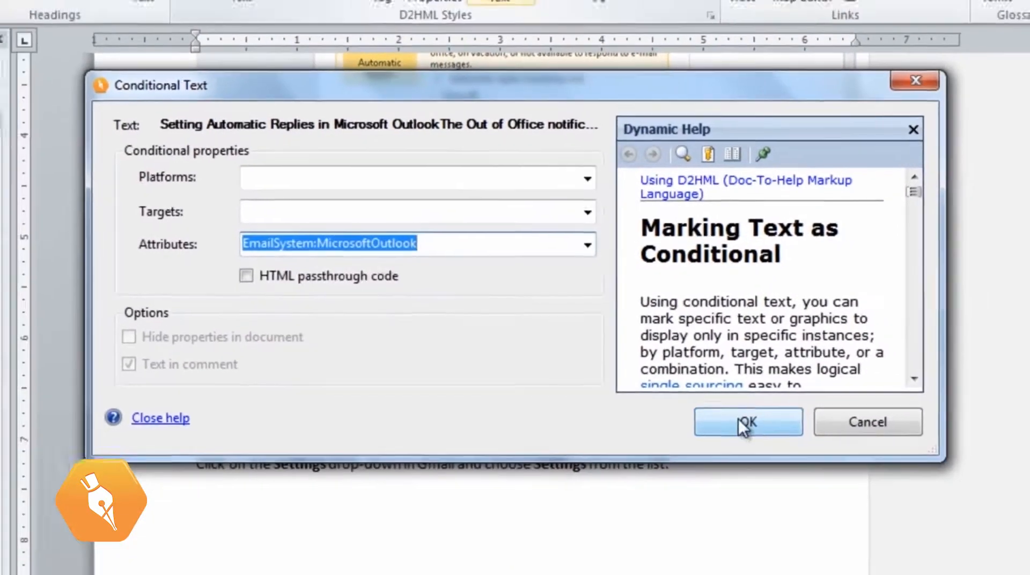
left_click(774, 436)
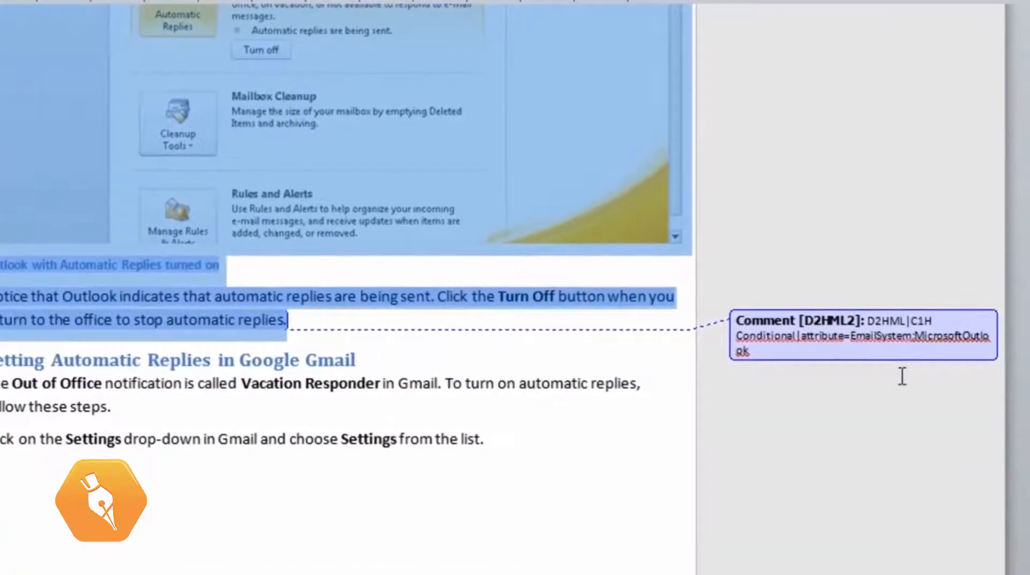
left_click(855, 330)
right_click(834, 324)
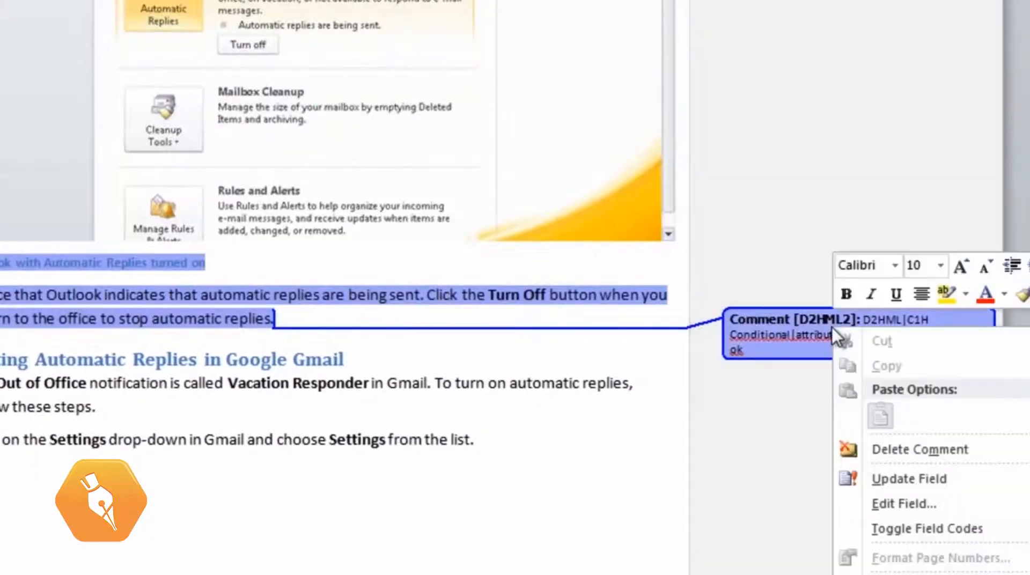
key("Escape")
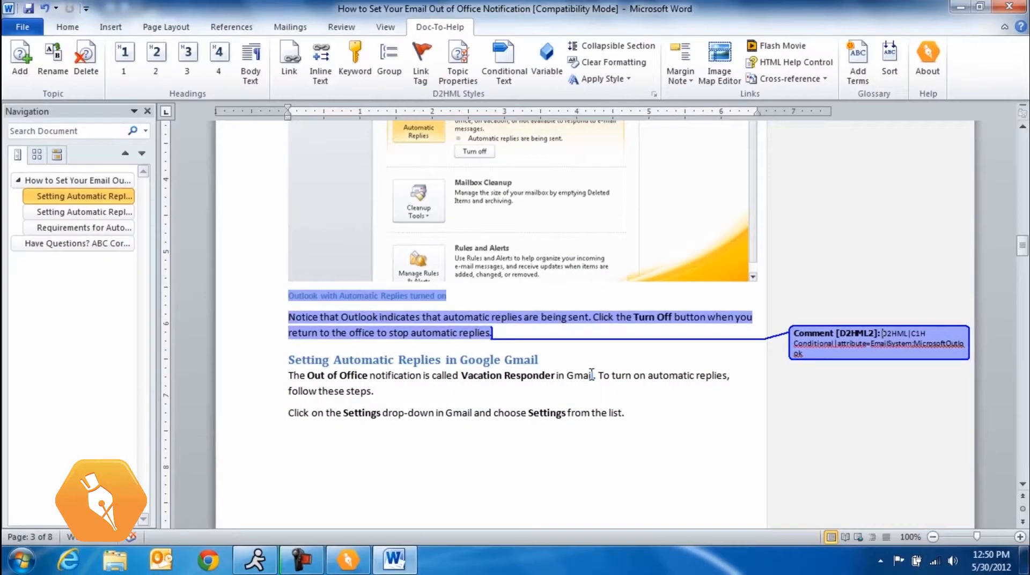
Step: Mark the whole Setting Automatic Replies in Google Gmail section as conditional with attribute EmailSystem:GoogleGmail, and close the document
left_click_drag(283, 362, 366, 376)
left_click(503, 62)
left_click(568, 256)
left_click(384, 306)
left_click(681, 383)
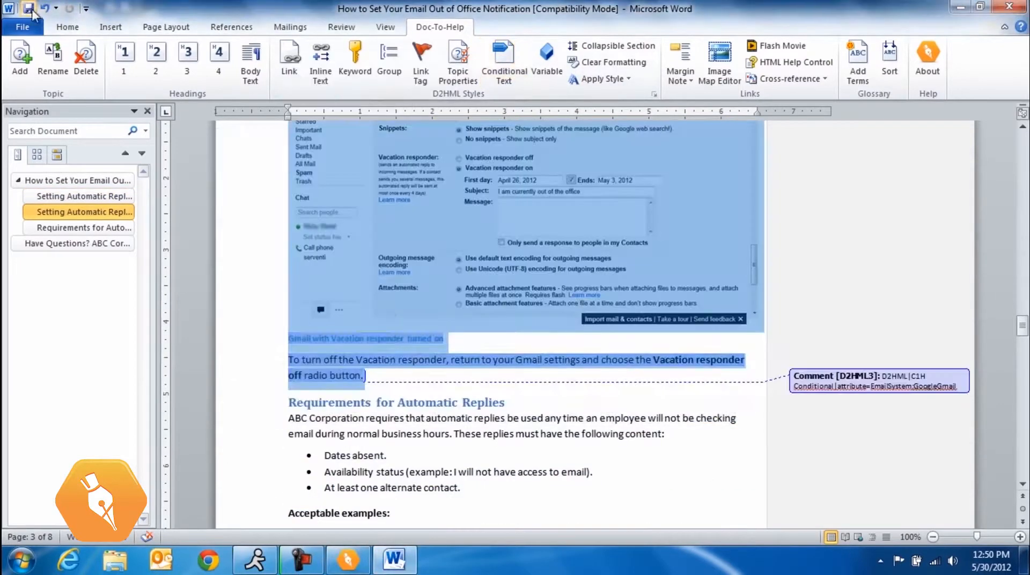
double_click(10, 9)
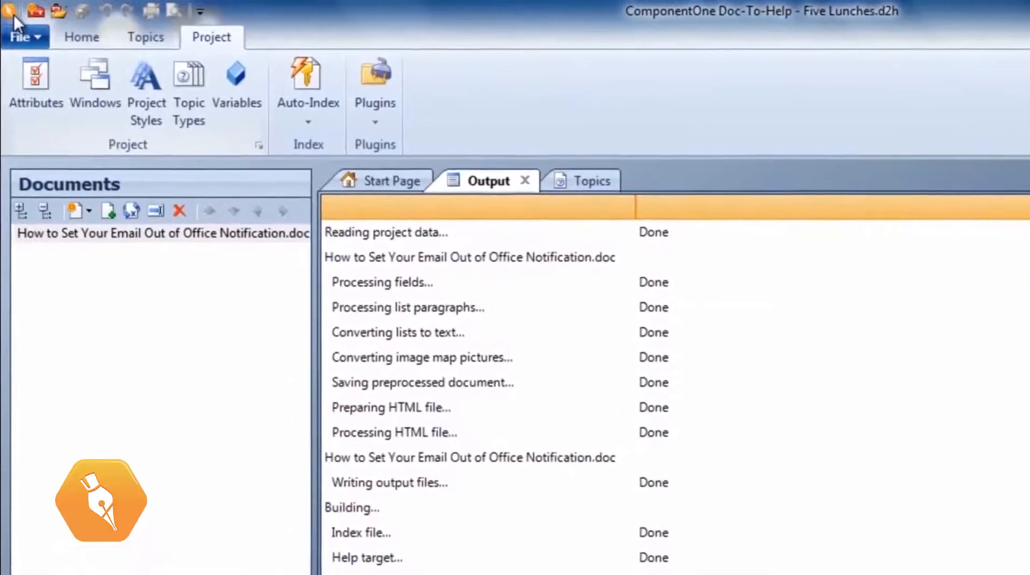
Step: Add a NetHelp target named NetHelp for Outlook Users, copying NetHelp's properties, and set its attribute to EmailSystem:MicrosoftOutlook
left_click(86, 39)
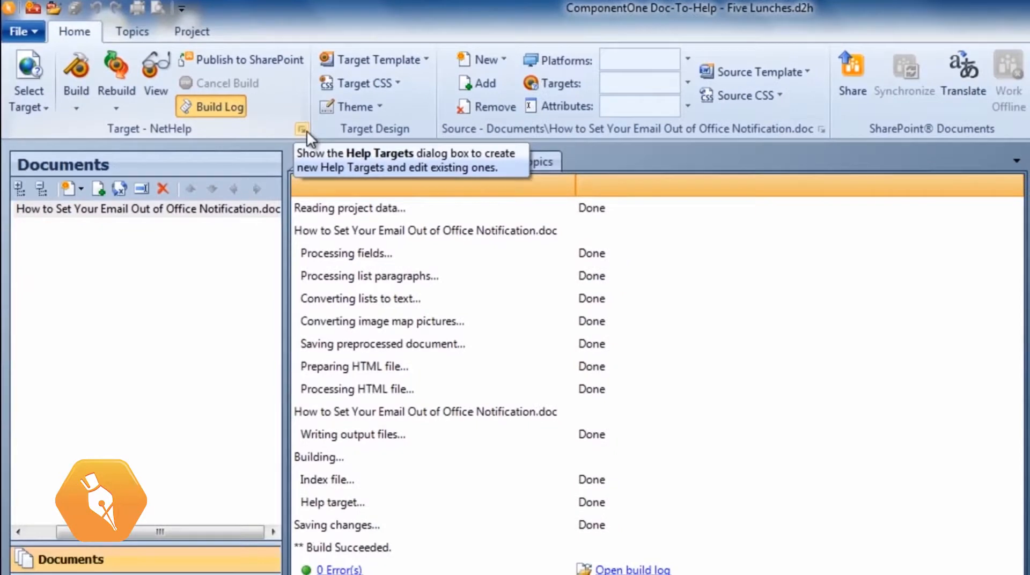
left_click(359, 157)
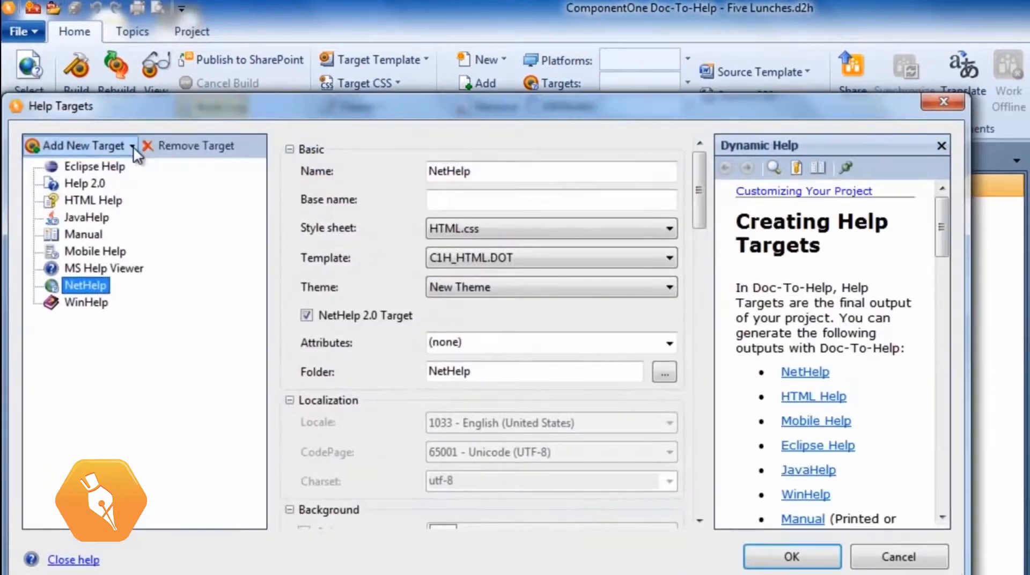
left_click(132, 146)
left_click(121, 293)
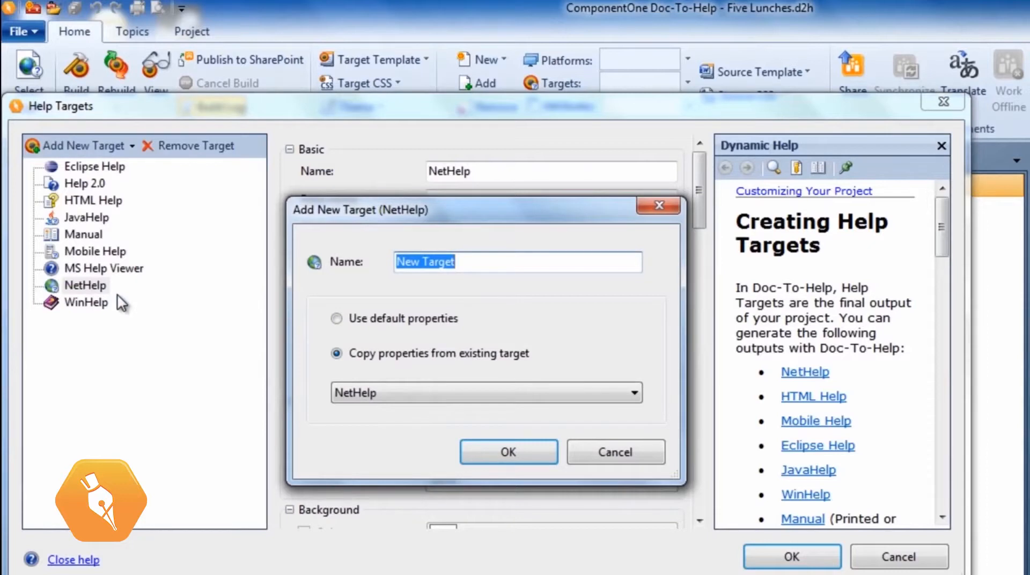
type("NetHel")
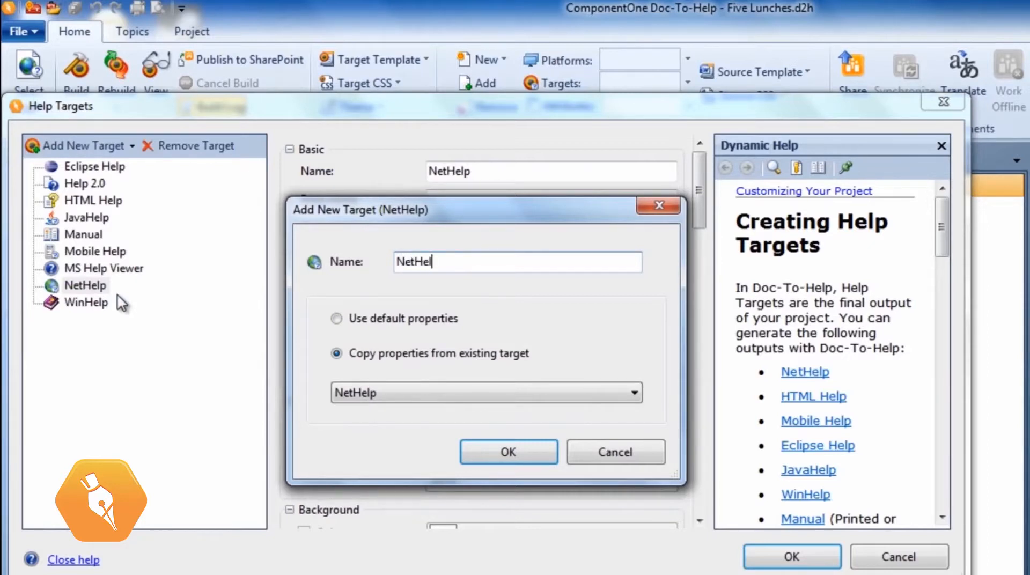
type("p for Outlook Users")
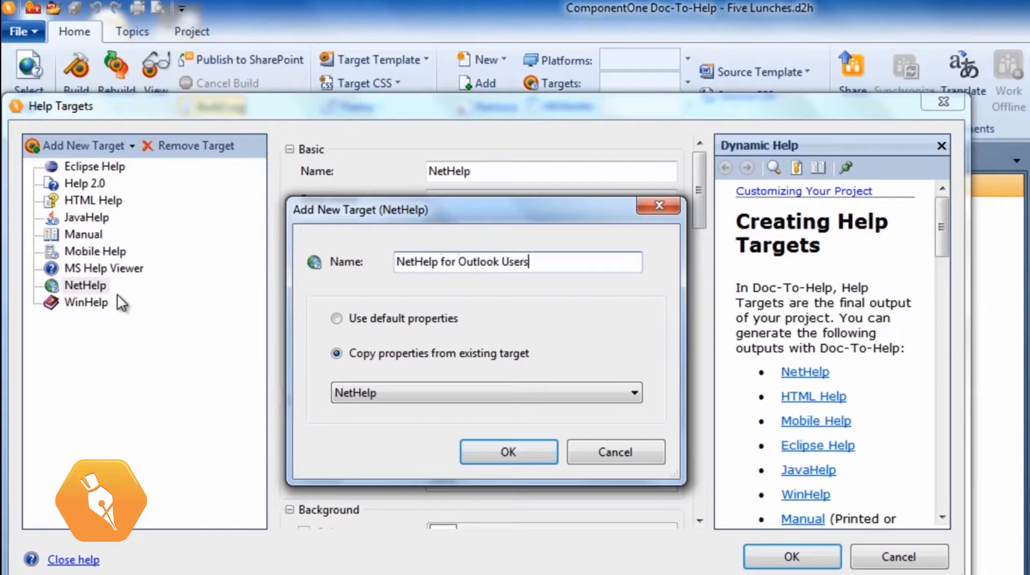
left_click(488, 453)
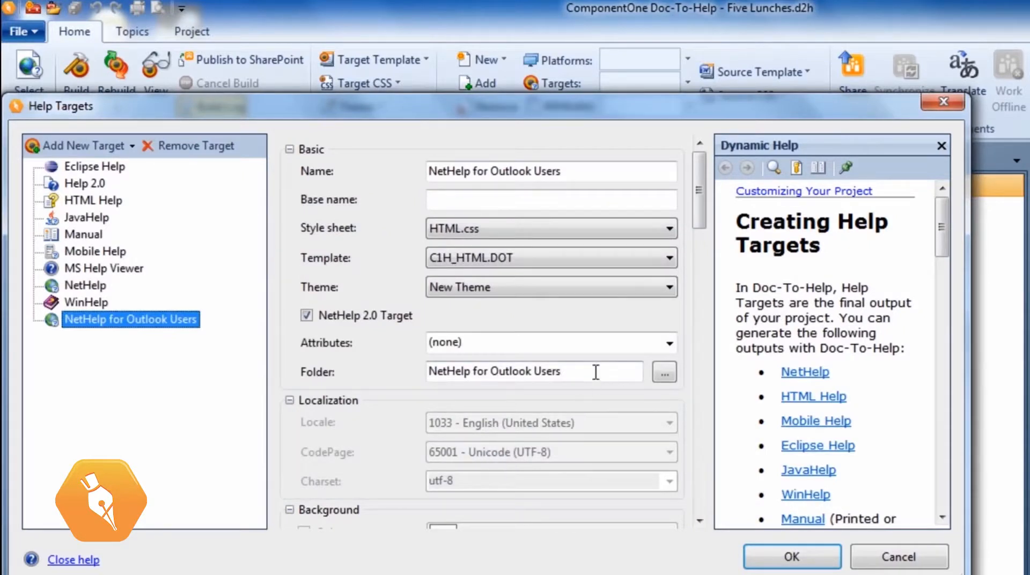
left_click(669, 343)
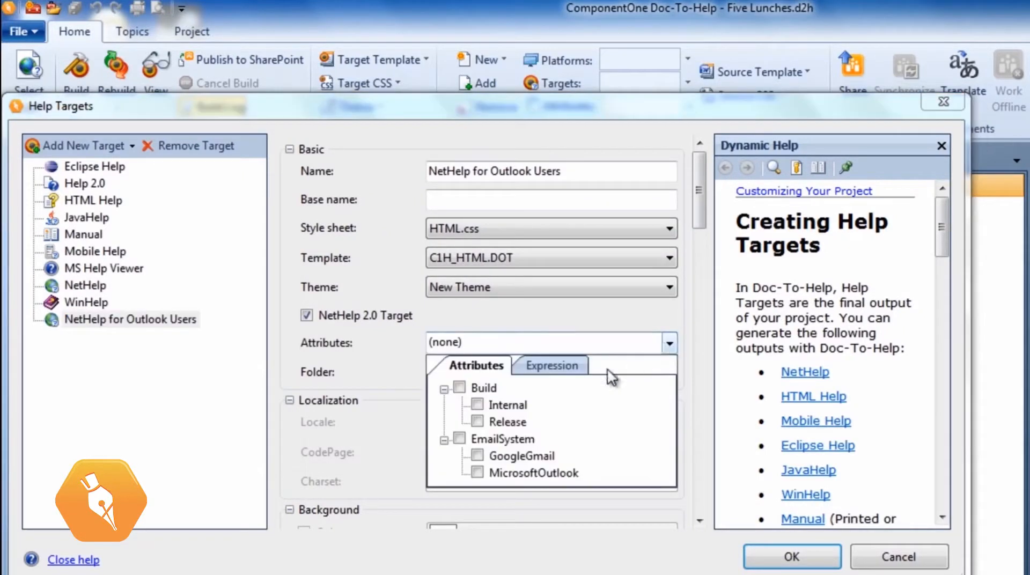
left_click(376, 447)
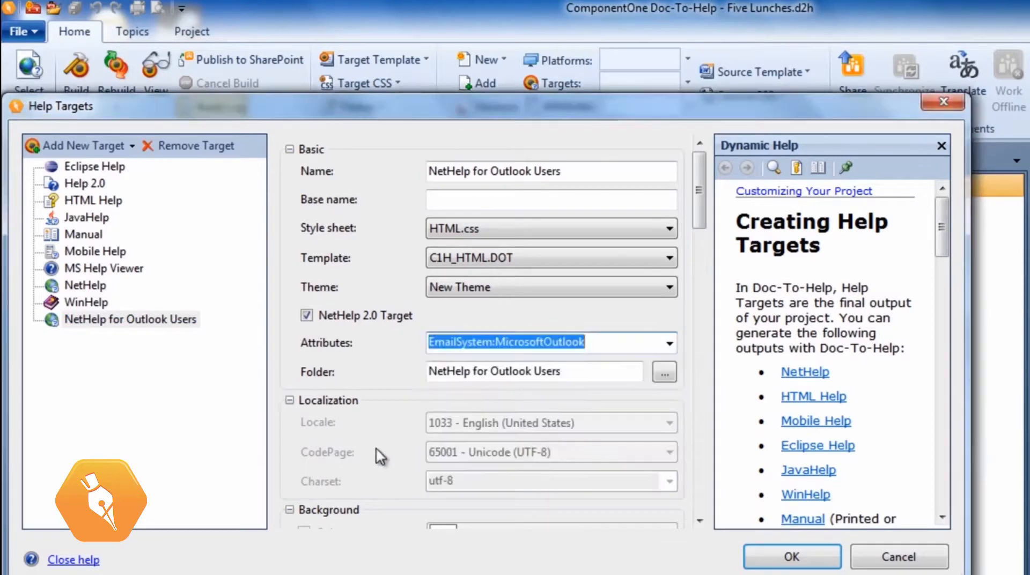
Step: Add a NetHelp target named NetHelp for Gmail Users, copied from the Outlook target, and set its EmailSystem attribute to only GoogleGmail
left_click(112, 141)
left_click(109, 291)
type("NetHelp for Gmail Users")
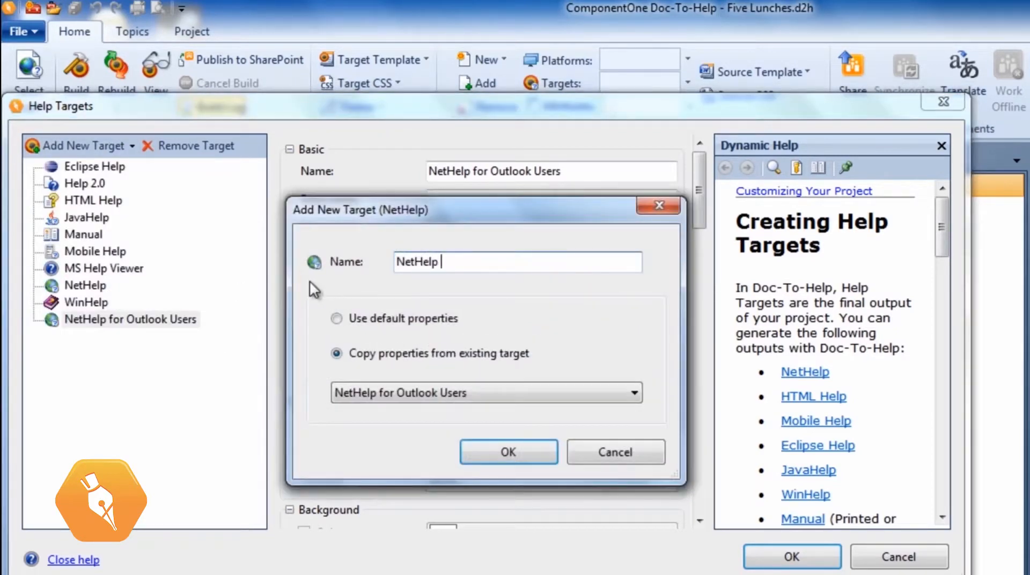
key("Return")
left_click(670, 344)
left_click(476, 473)
left_click(478, 456)
left_click(396, 367)
left_click(789, 556)
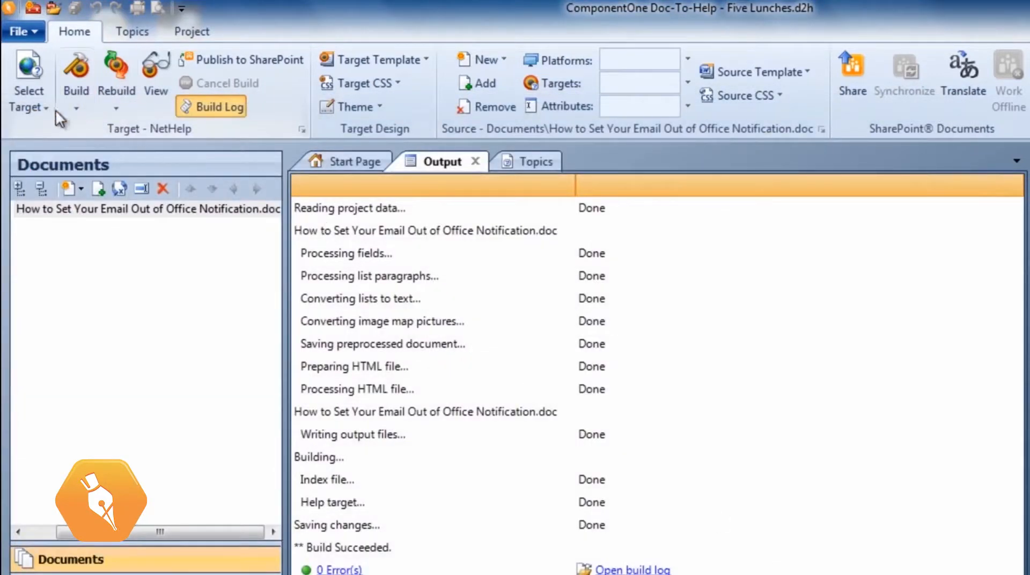
Step: Make NetHelp for Gmail Users the current target and rebuild it
left_click(36, 108)
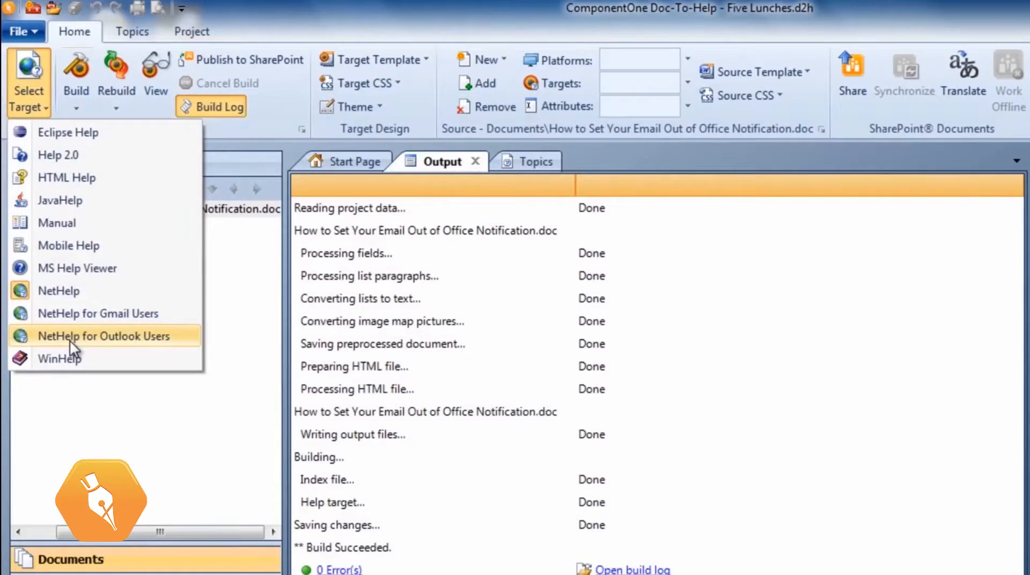
left_click(79, 319)
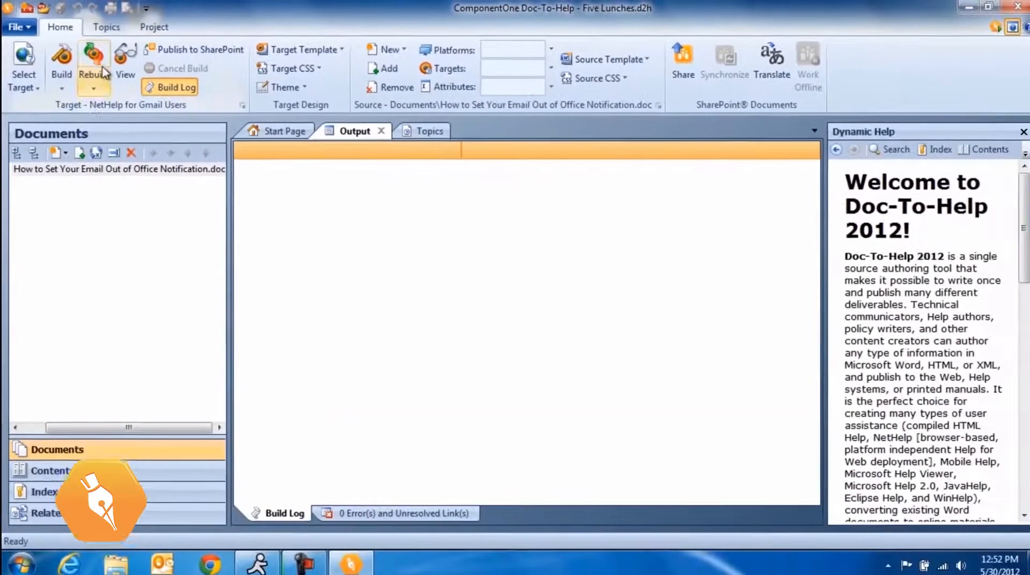
left_click(102, 69)
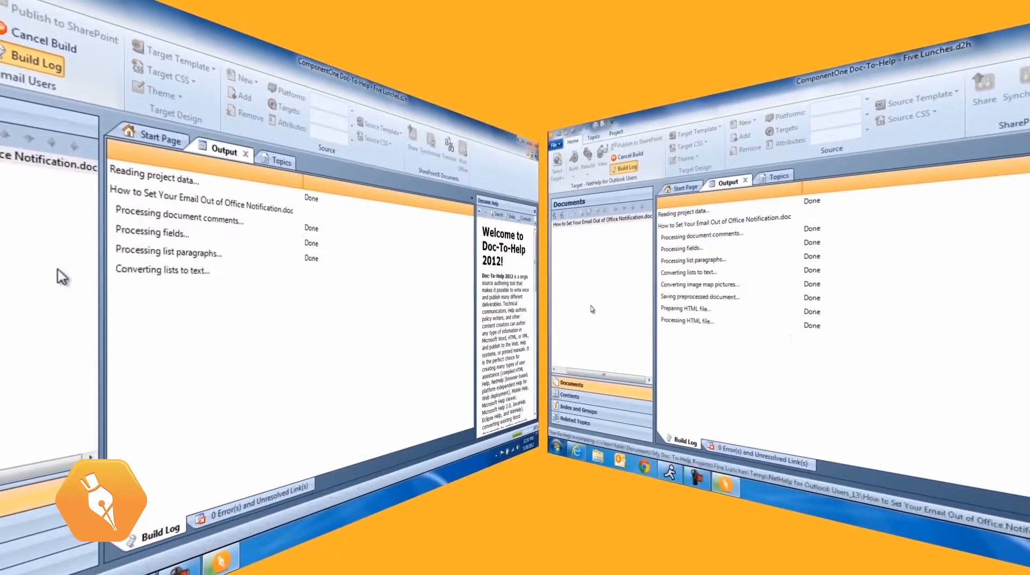